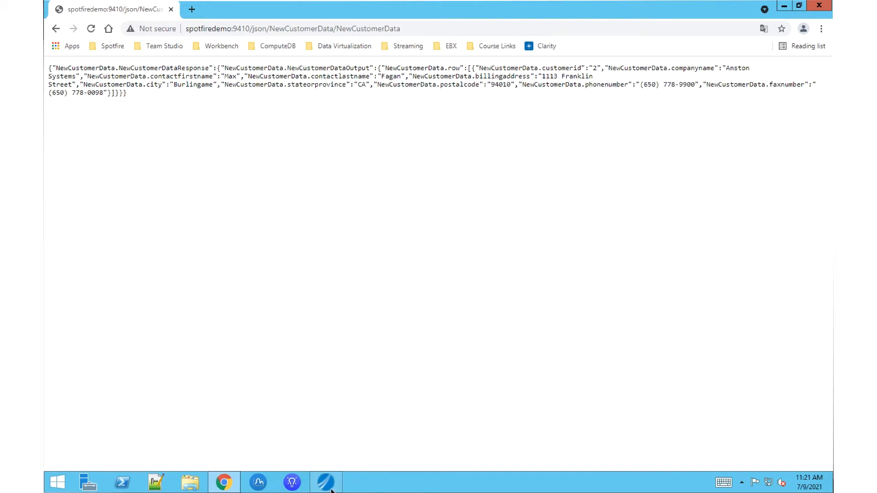
Switch to TDV Studio and expand the L1, L2 and L3 folders under Cloud Data Migration.
click(326, 483)
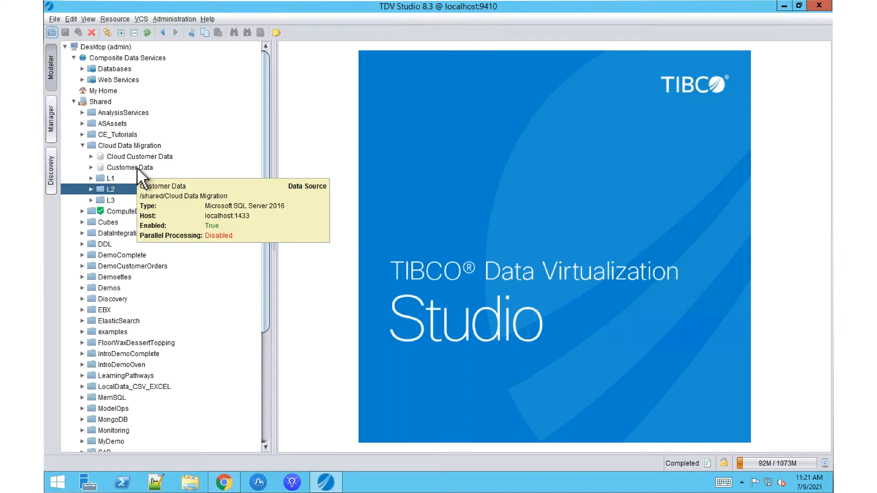
mouse_move(142, 157)
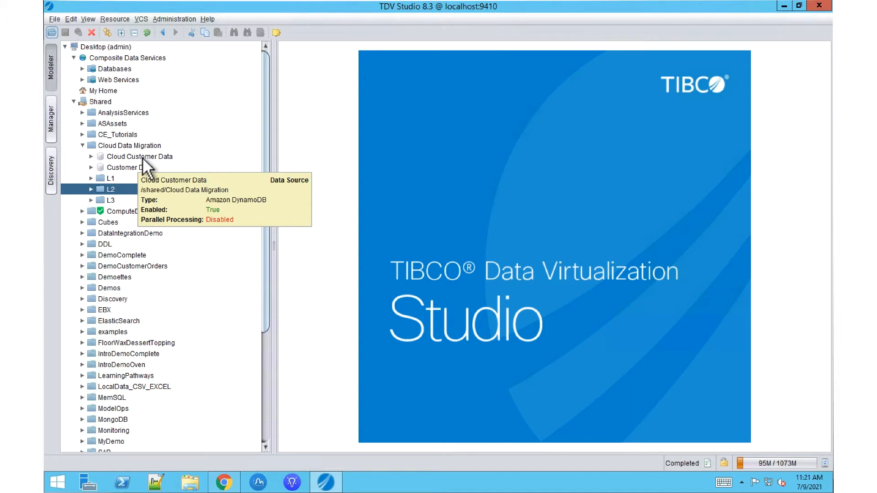
click(92, 167)
click(91, 157)
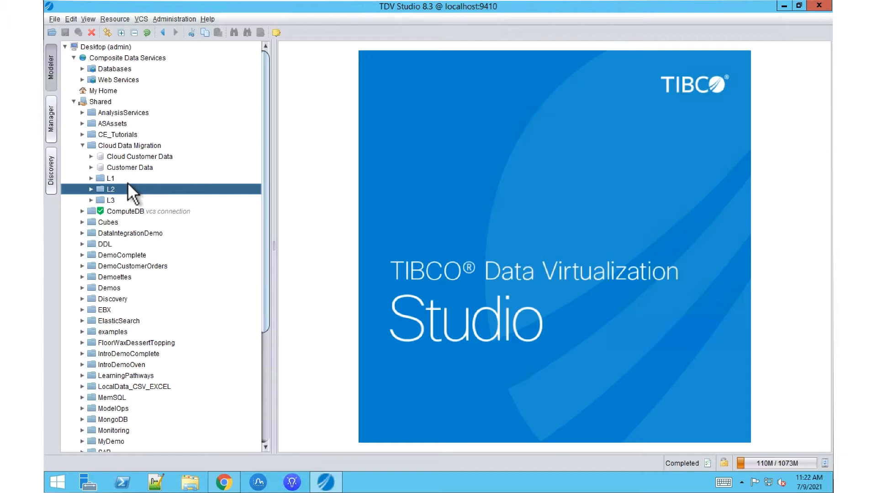
double_click(97, 179)
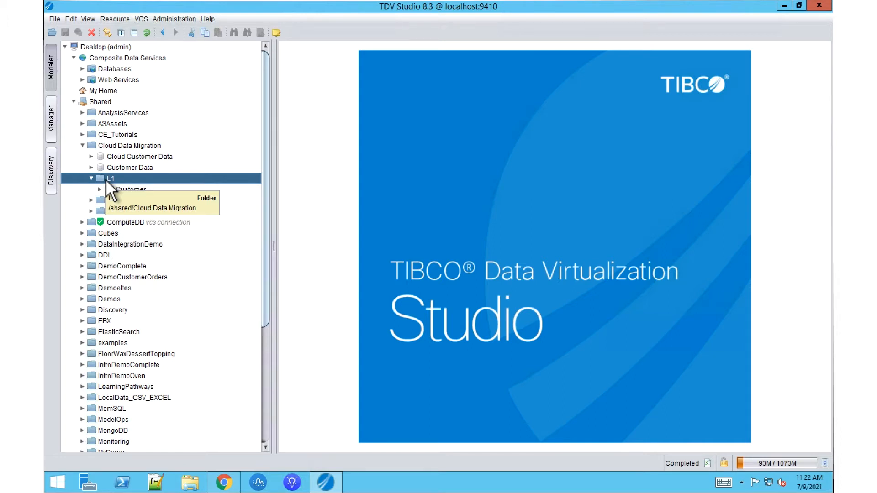
click(92, 200)
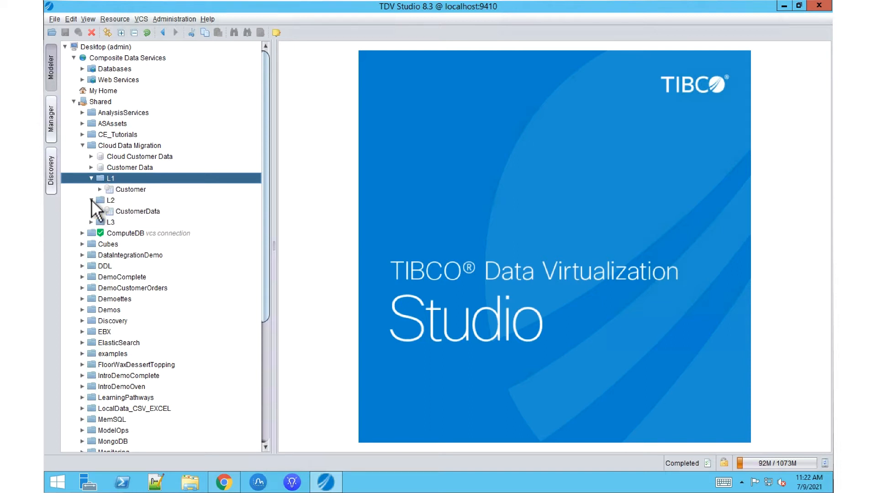
click(91, 222)
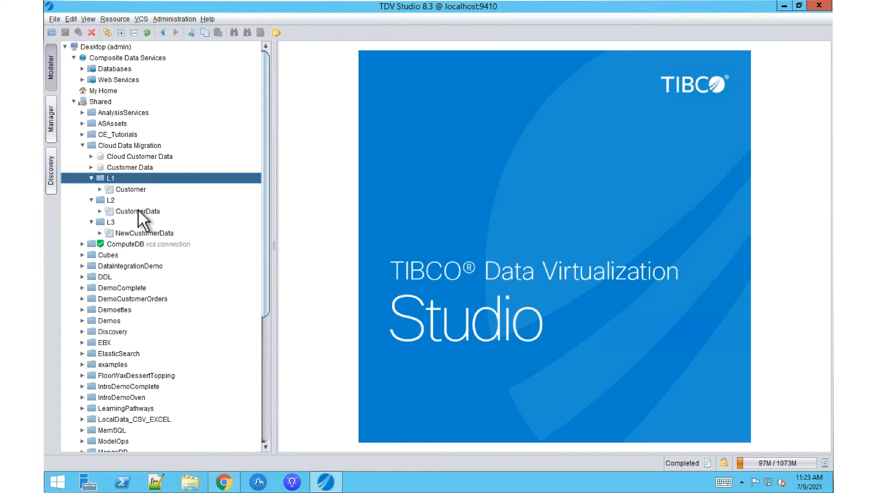
Create a new view named Customer Cloud in the L1 folder.
right_click(113, 181)
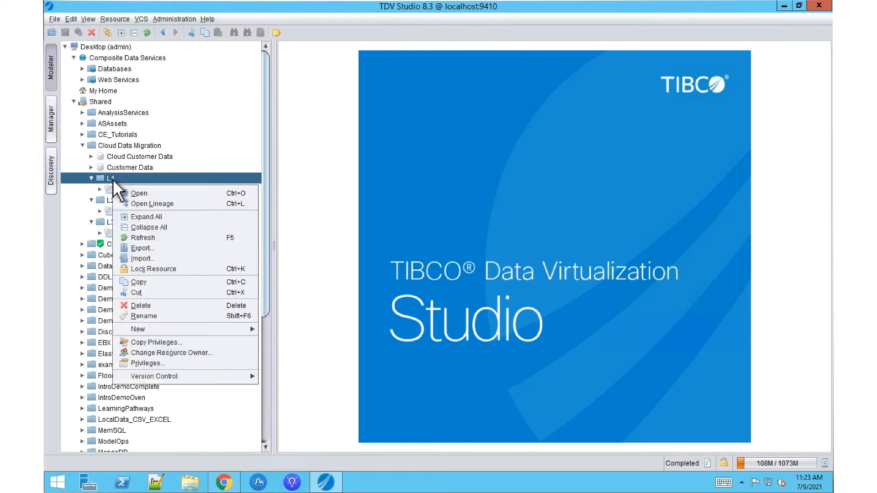
mouse_move(237, 329)
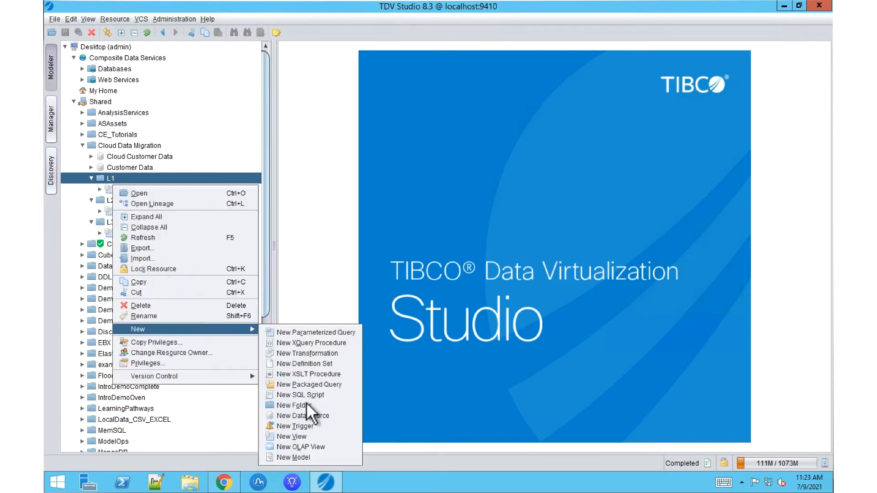
click(303, 438)
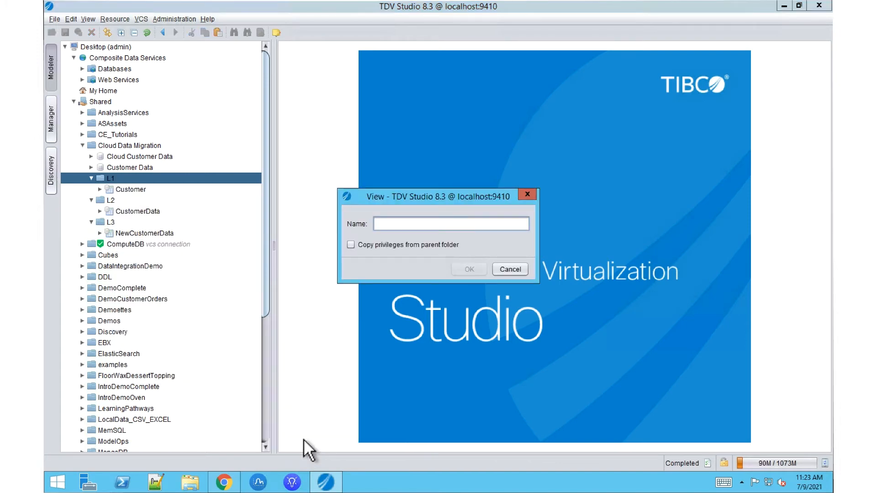
text(Custo)
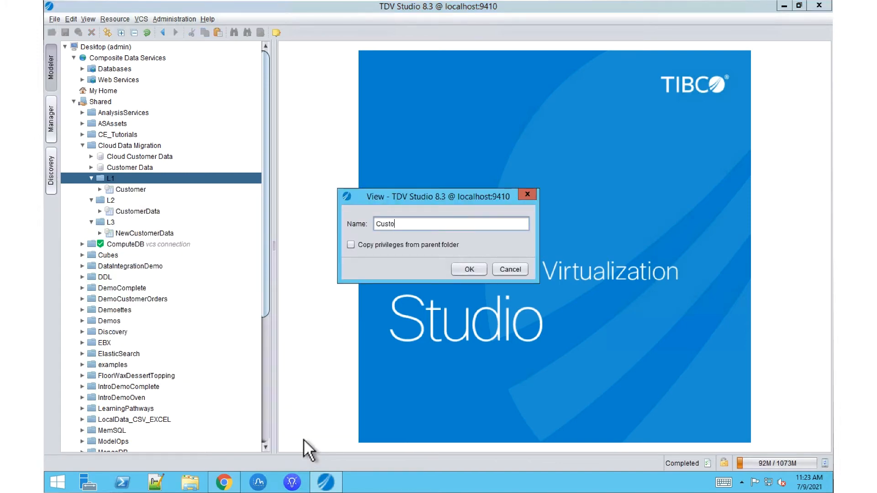
text(mer Cloud)
click(467, 269)
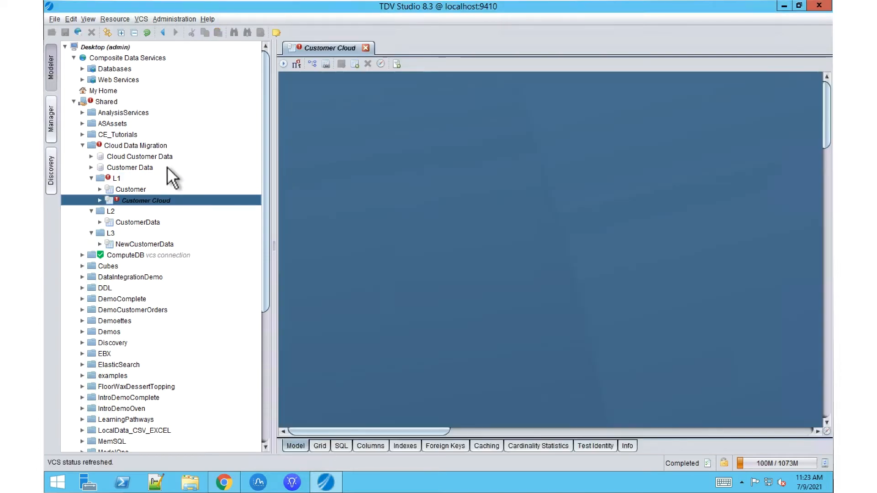
Add the AmazonDynamoDB Customer table from Cloud Customer Data to the Customer Cloud view and save it.
click(91, 156)
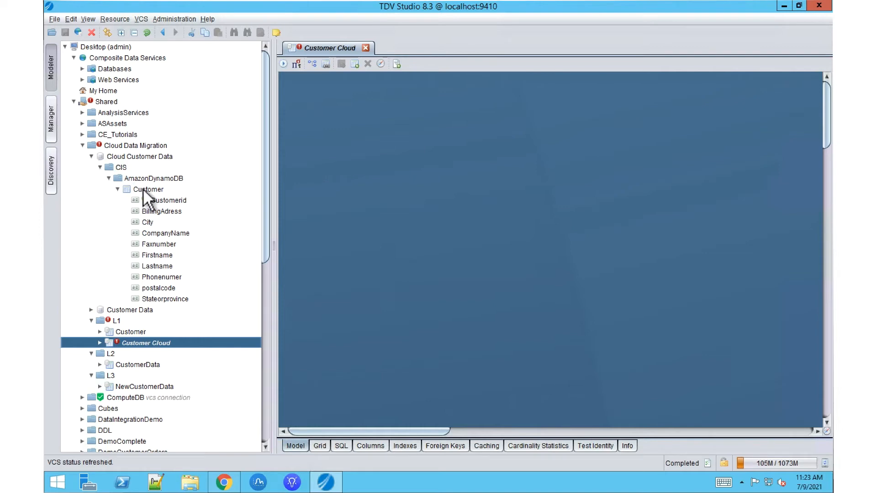
drag(143, 190, 407, 205)
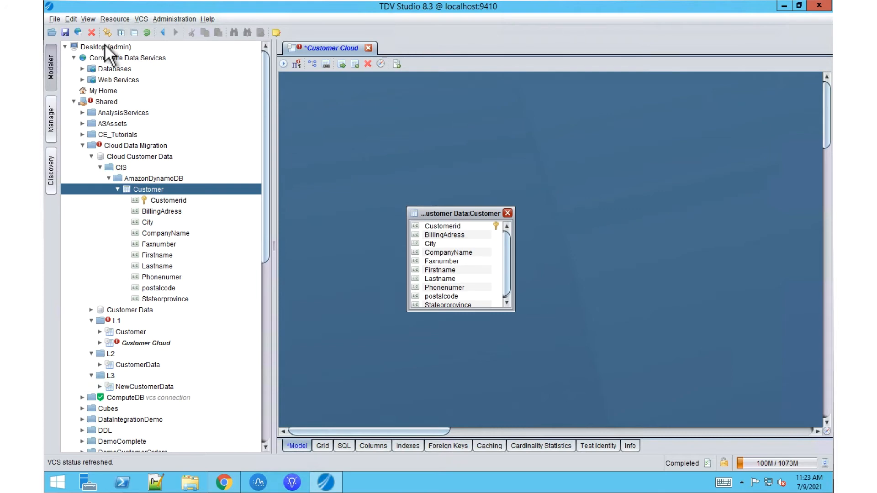
click(65, 32)
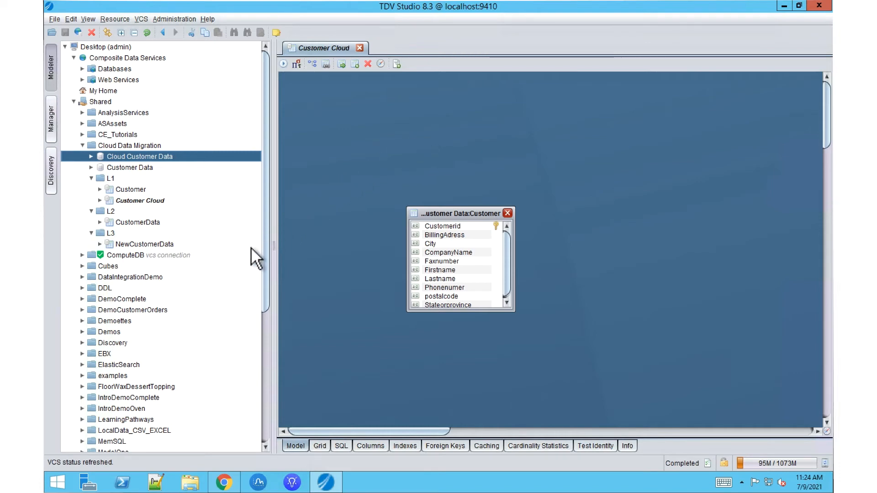
Add the Customer Cloud view to the L2 CustomerData view and join customerid to Customerid.
double_click(132, 221)
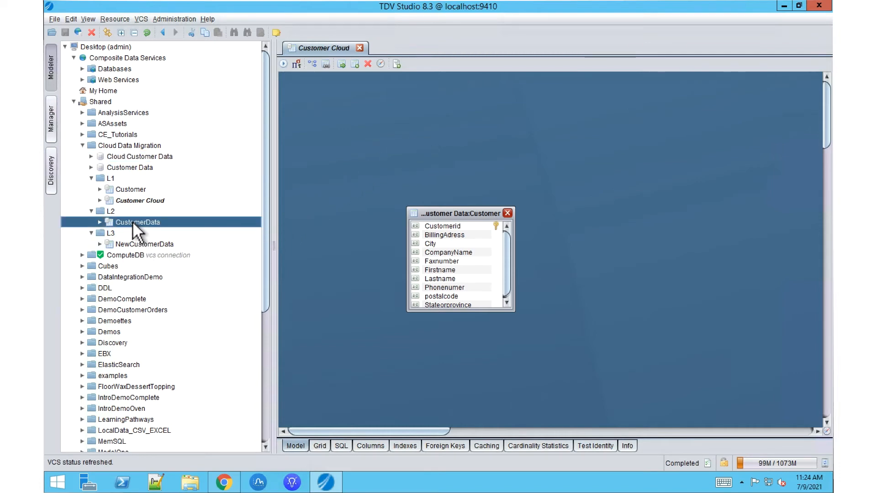
drag(135, 200, 632, 211)
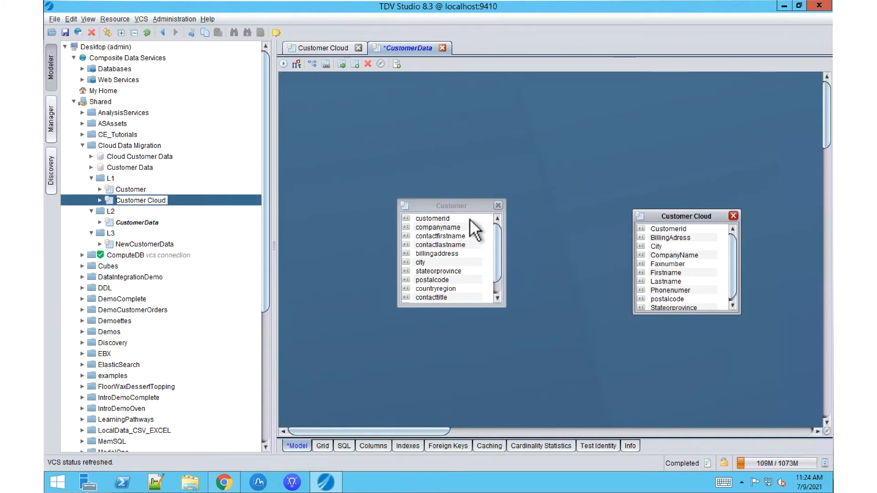
drag(469, 218, 674, 229)
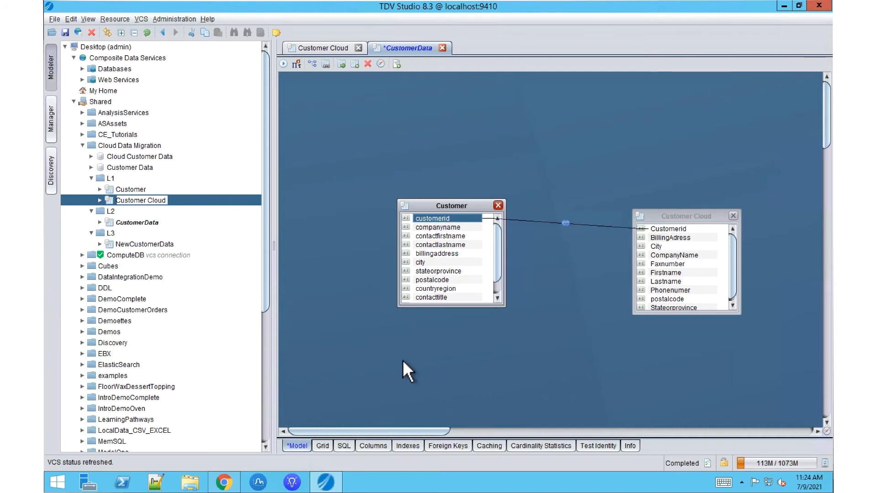
List all columns from the Customer_Cloud and Customer tables in the CustomerData grid and save the view.
click(324, 445)
click(393, 63)
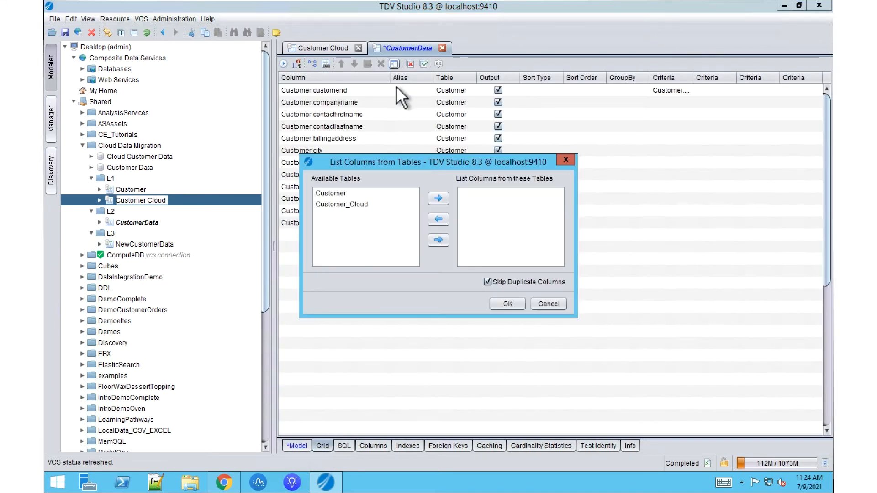
click(352, 205)
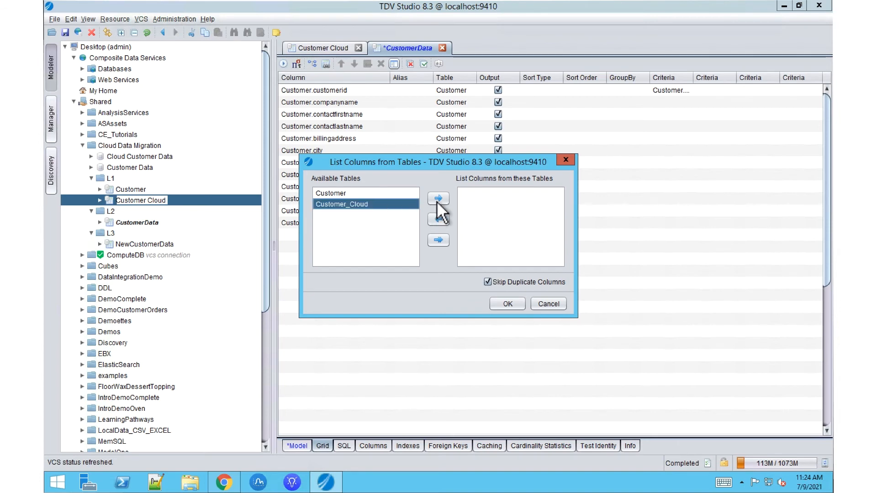
click(438, 198)
click(358, 194)
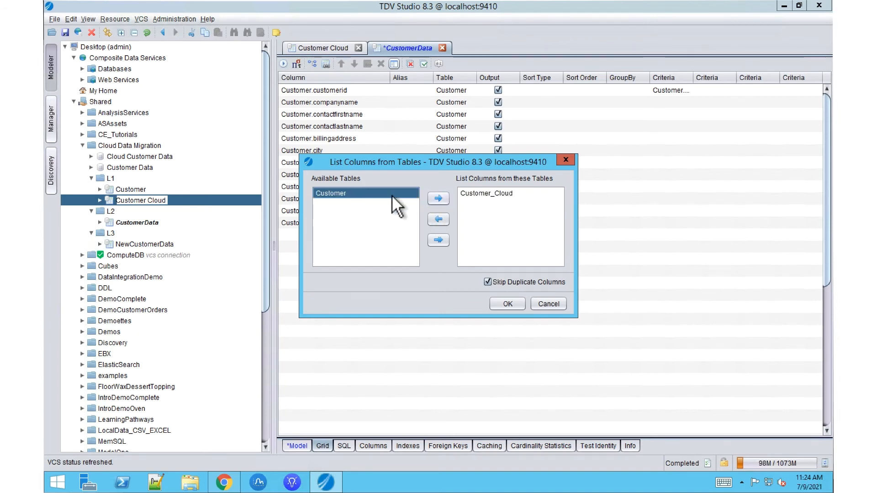
click(439, 199)
click(514, 302)
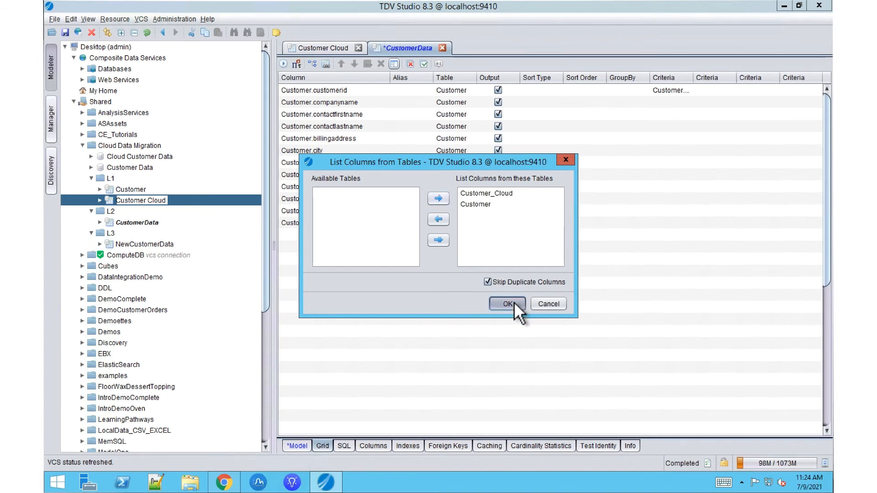
click(65, 32)
Open the L3 NewCustomerData view and list all columns from the CustomerData table in its grid.
click(160, 243)
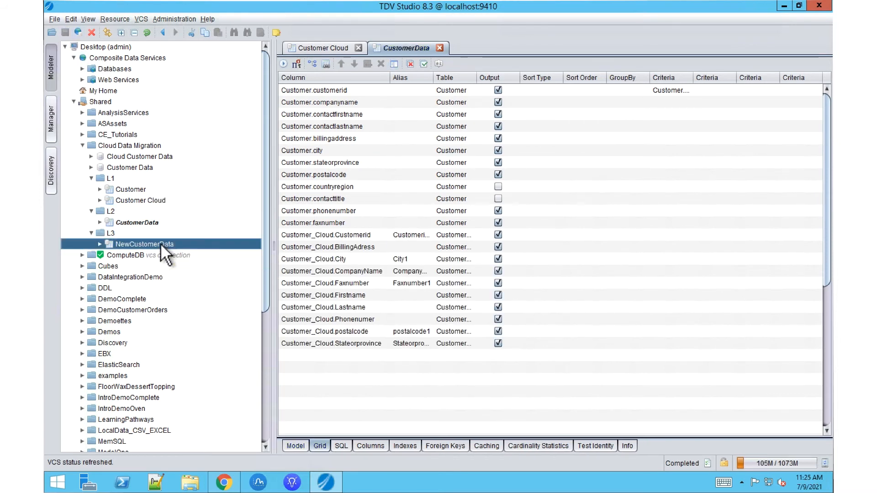
double_click(161, 243)
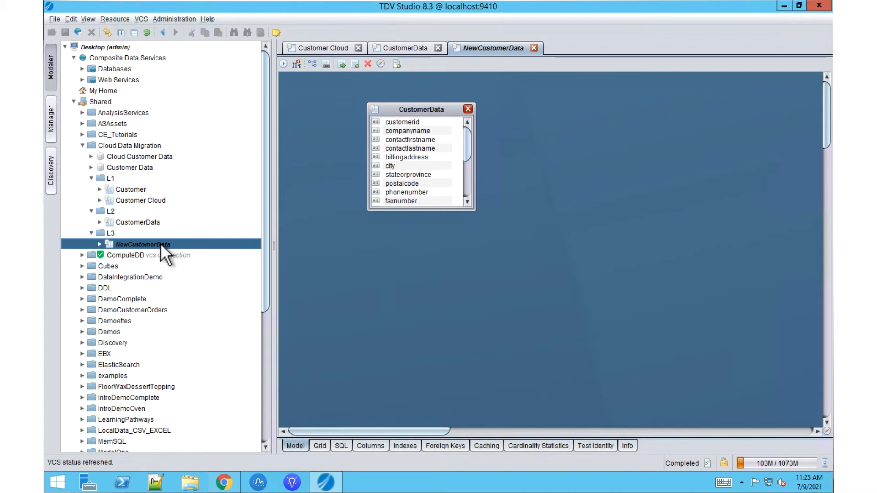
click(320, 446)
click(393, 65)
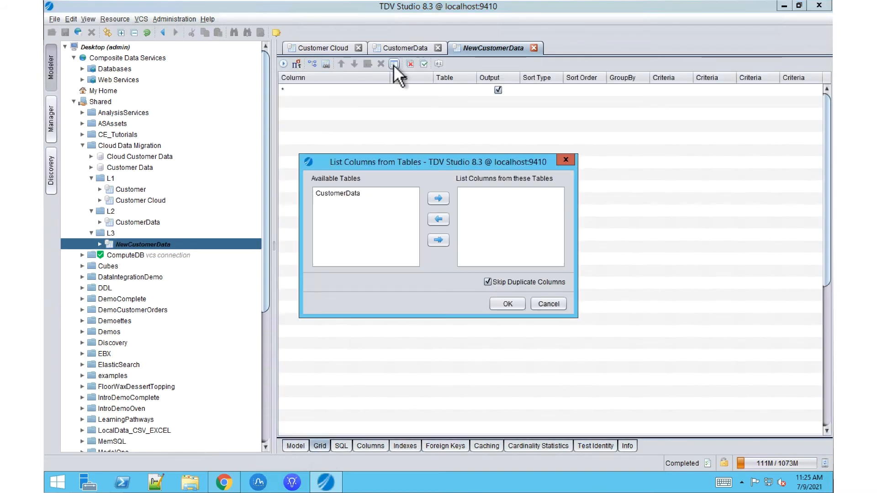
click(369, 192)
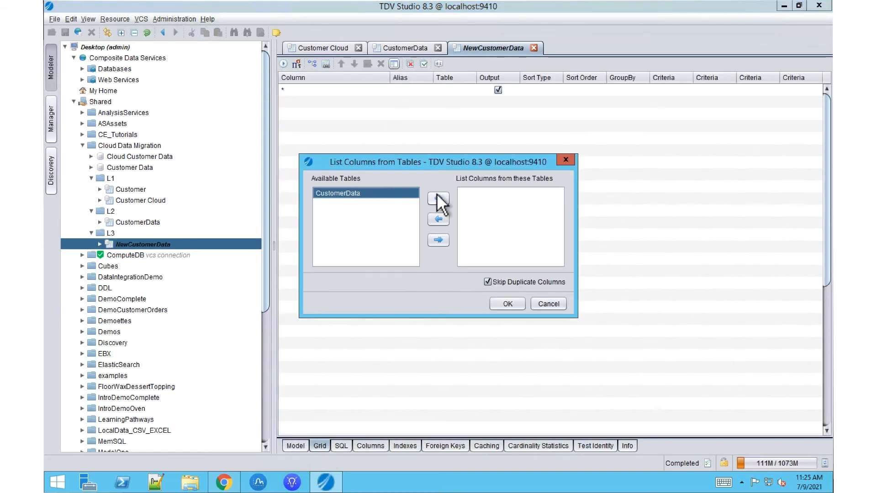
click(437, 196)
click(508, 302)
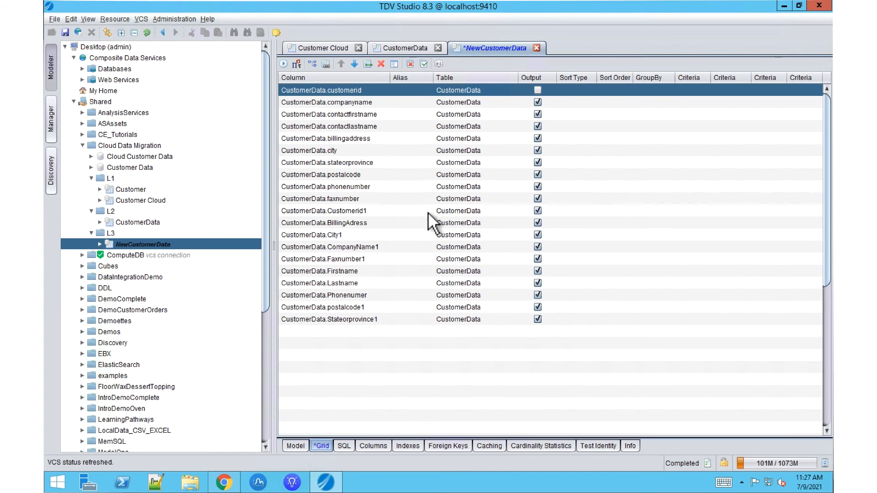
Turn off output for the original customerid through faxnumber columns and save the NewCustomerData view.
click(538, 102)
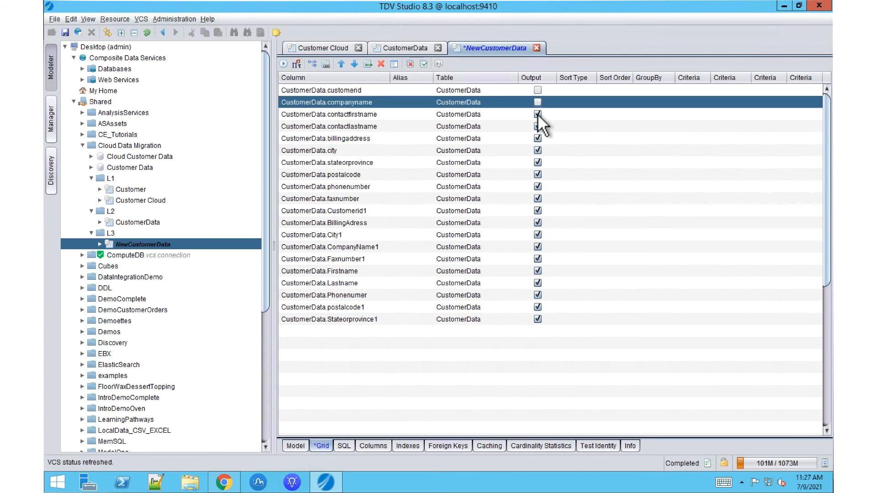
click(538, 114)
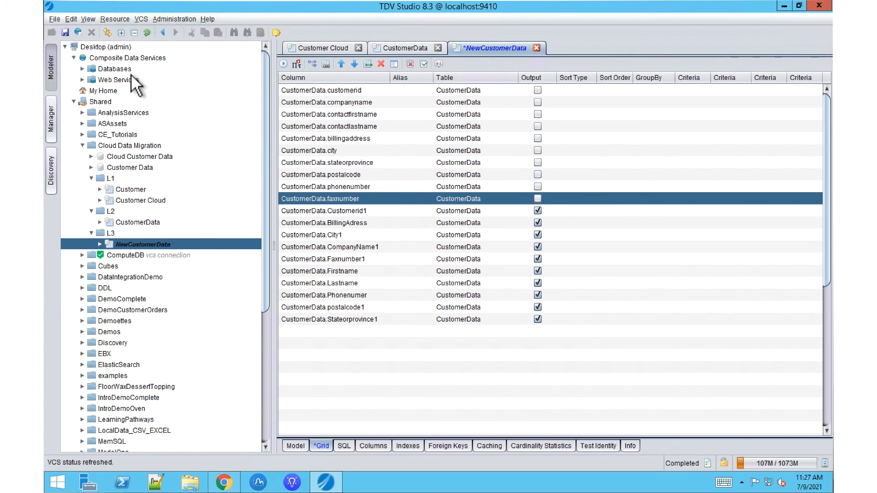
click(65, 32)
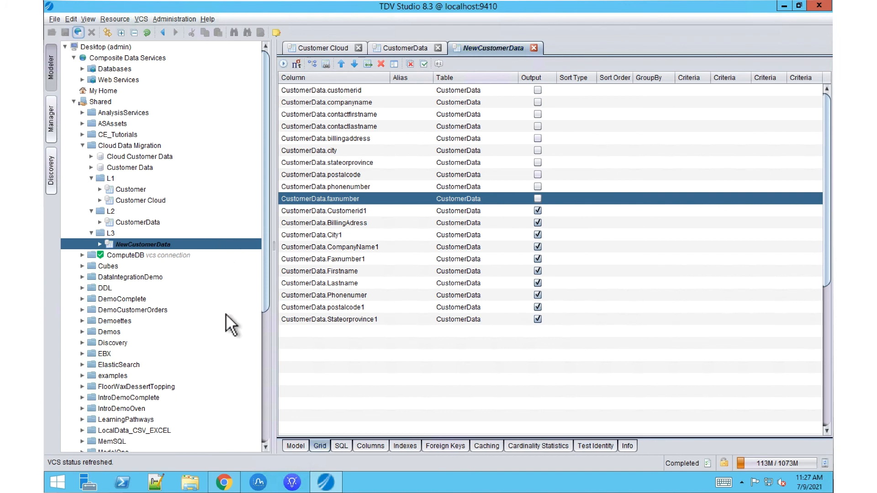
Switch back to the browser.
click(224, 483)
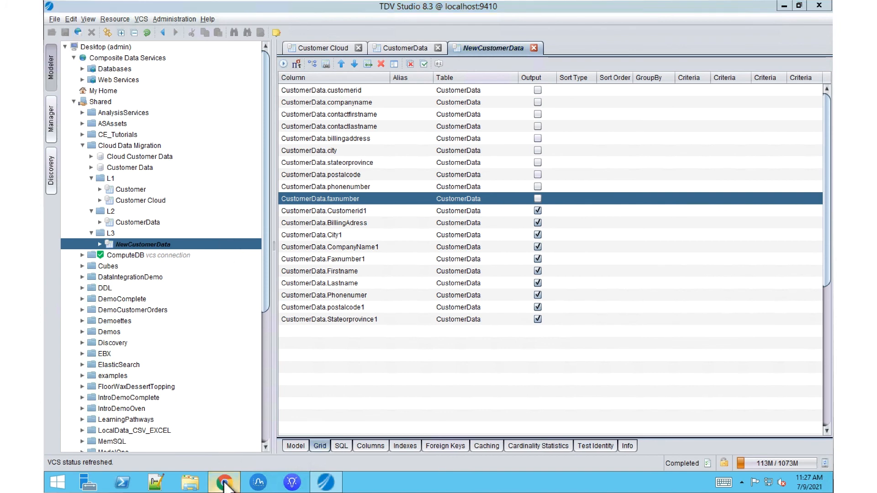